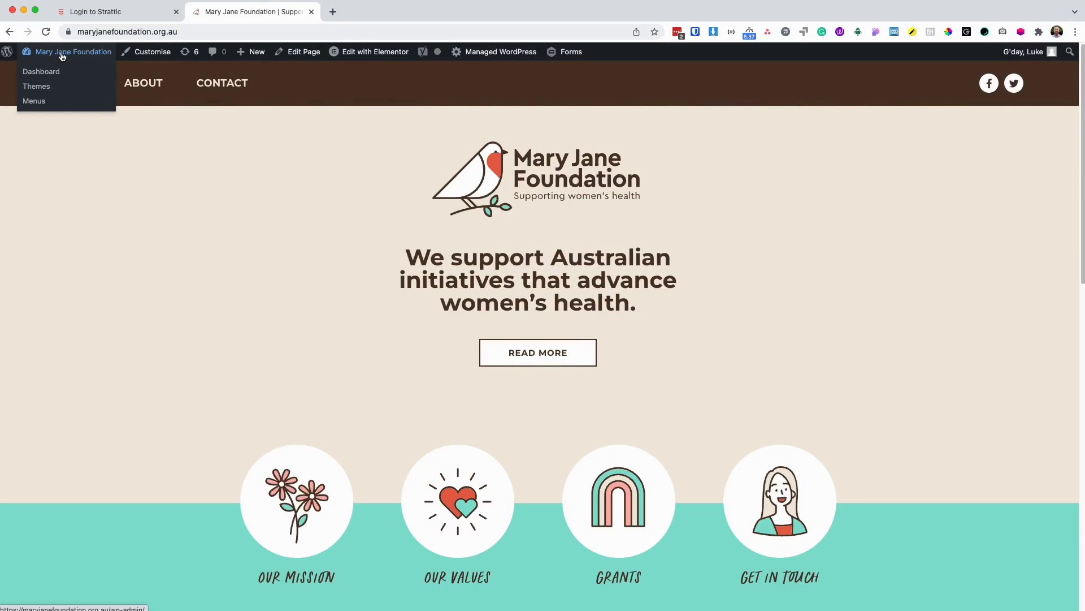
Search the plugin directory for 'Migrate guru', then install and activate the plugin.
click(59, 76)
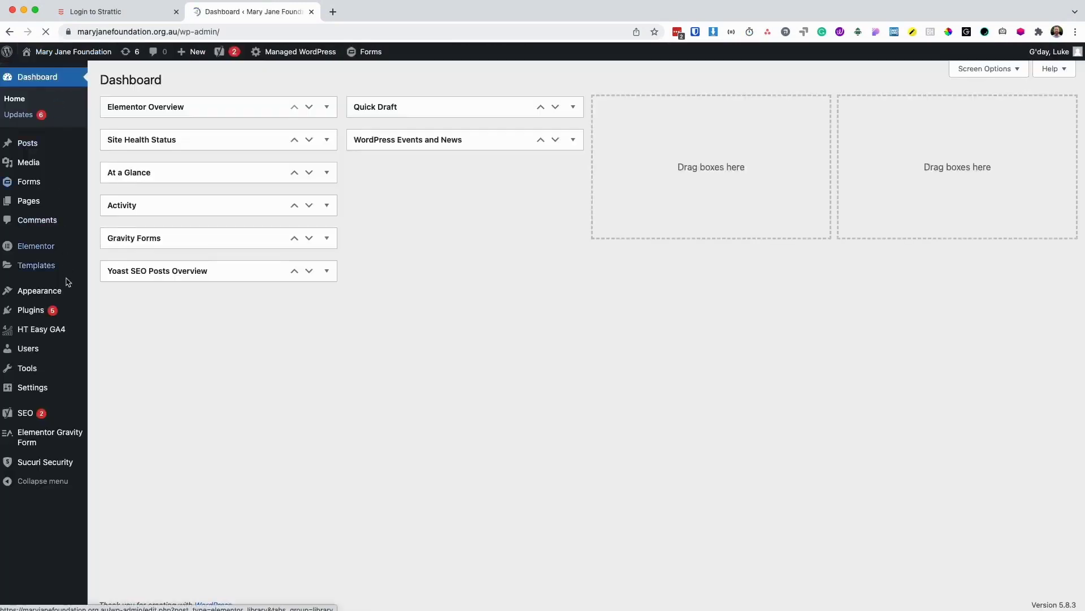
mouse_move(39, 315)
click(122, 331)
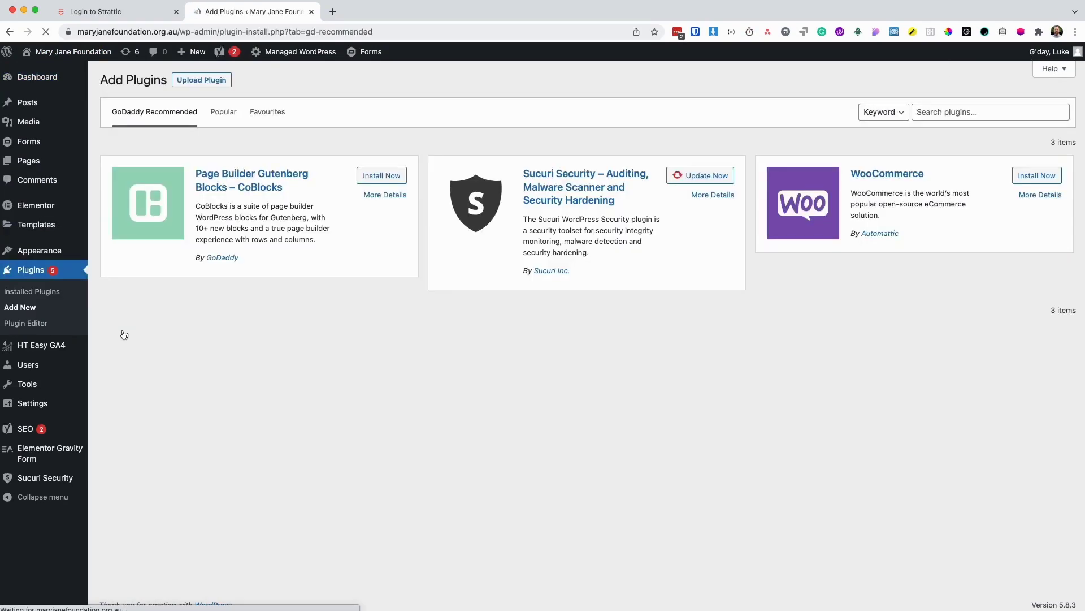
click(935, 112)
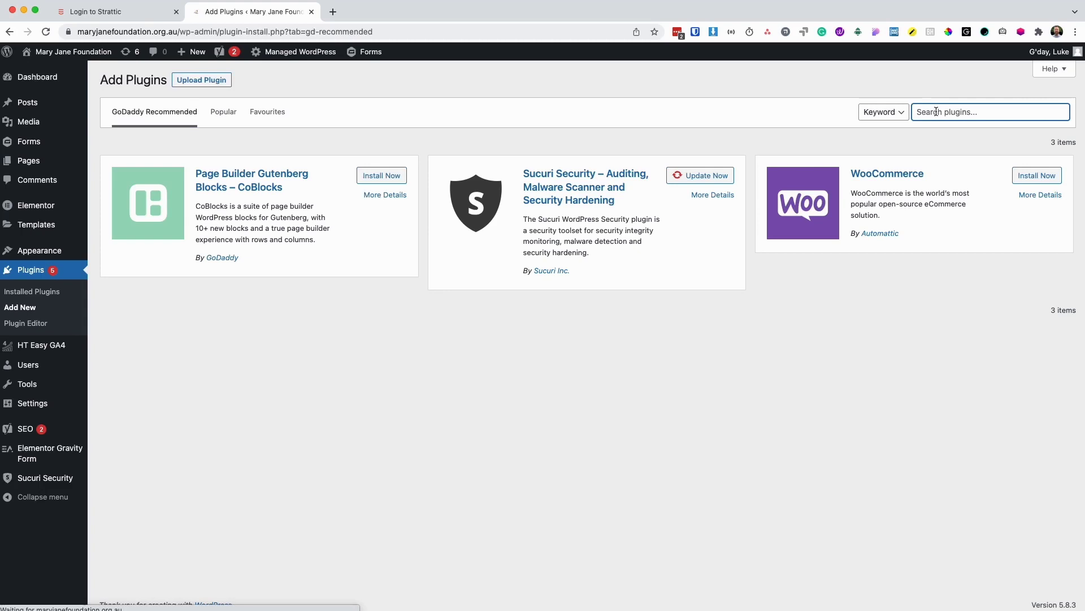
text(Migr)
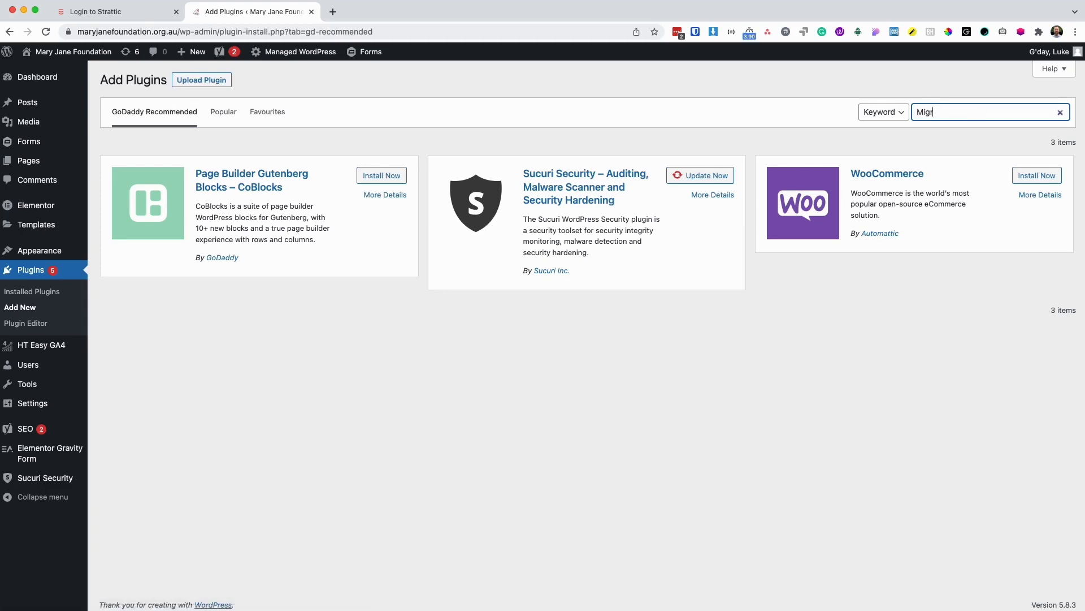
text(ate guru)
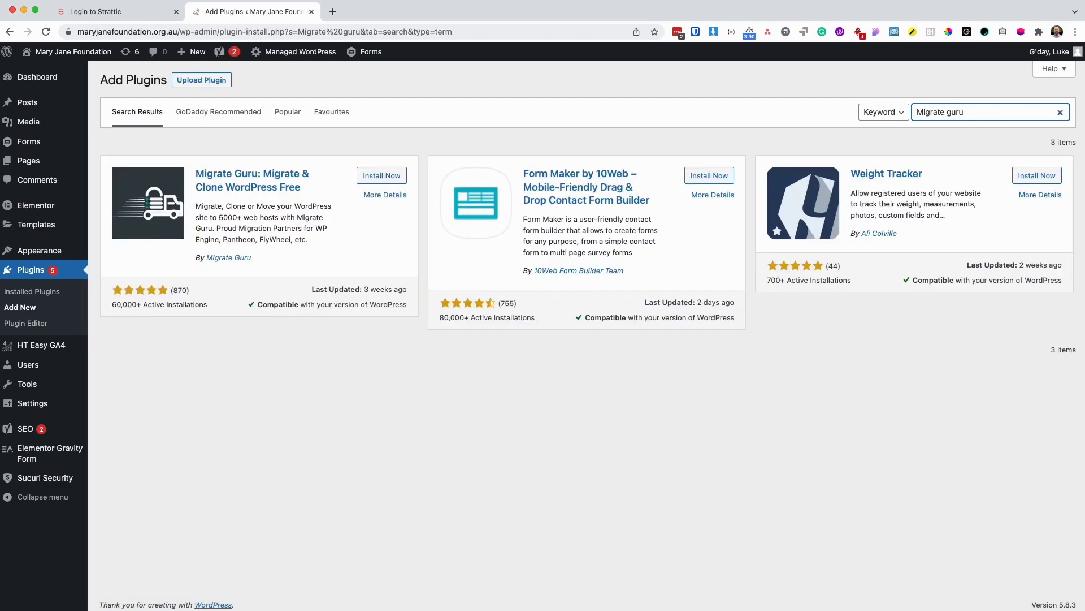
click(373, 180)
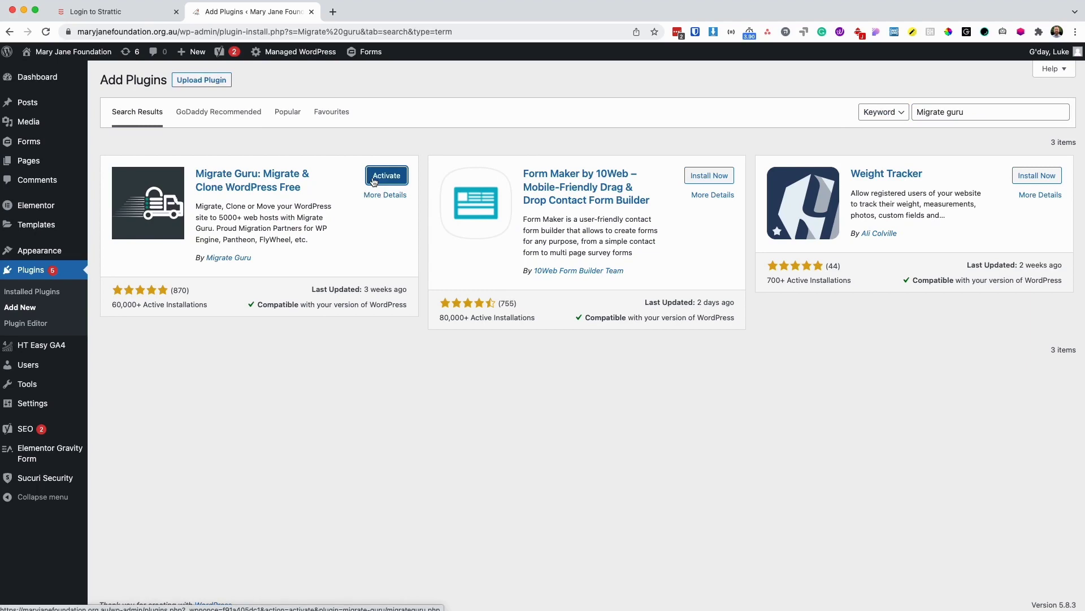
click(374, 180)
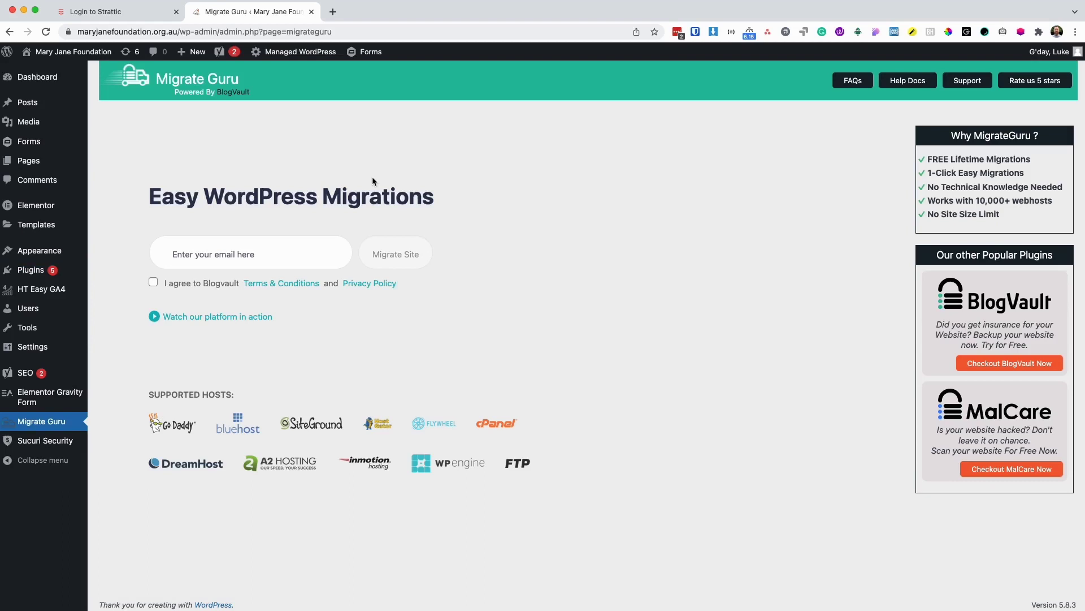
Enter the e-mail address, accept the terms, and migrate to Other Hosts with manually entered host details.
click(271, 257)
key(ctrl+v)
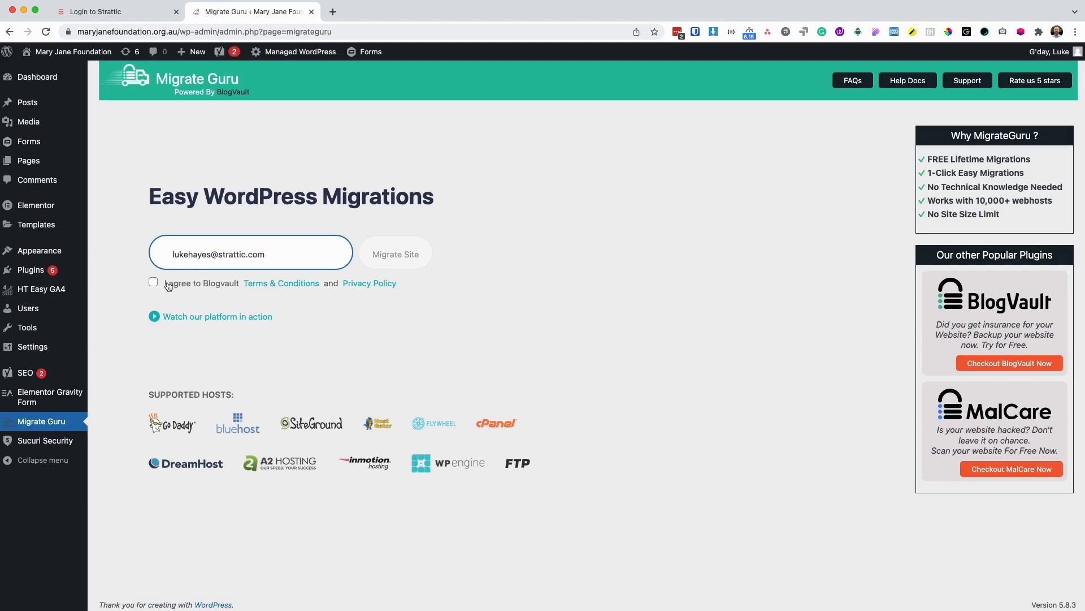
click(153, 282)
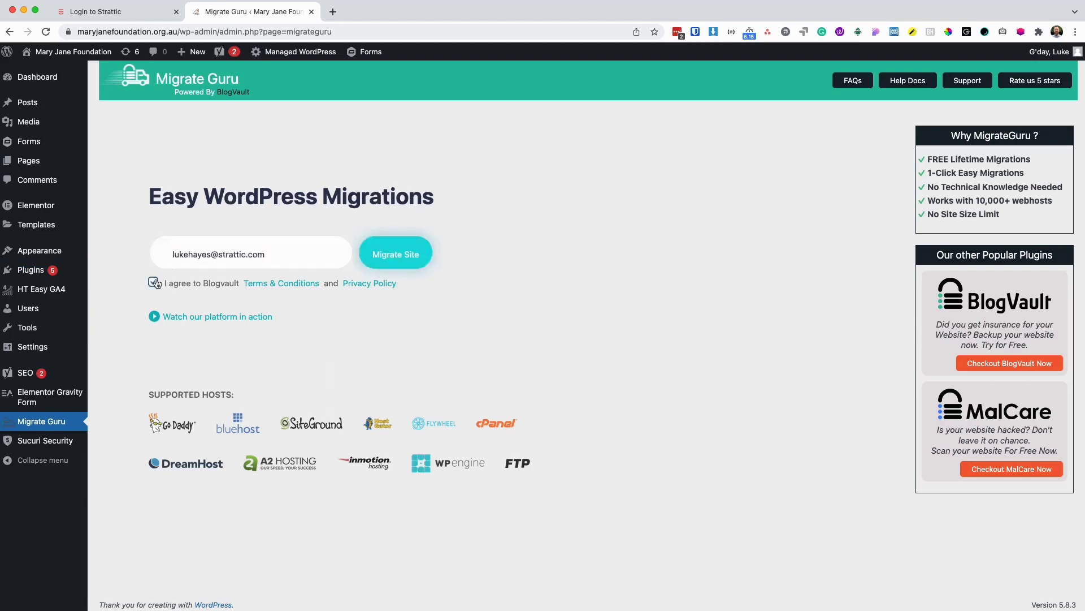
click(397, 257)
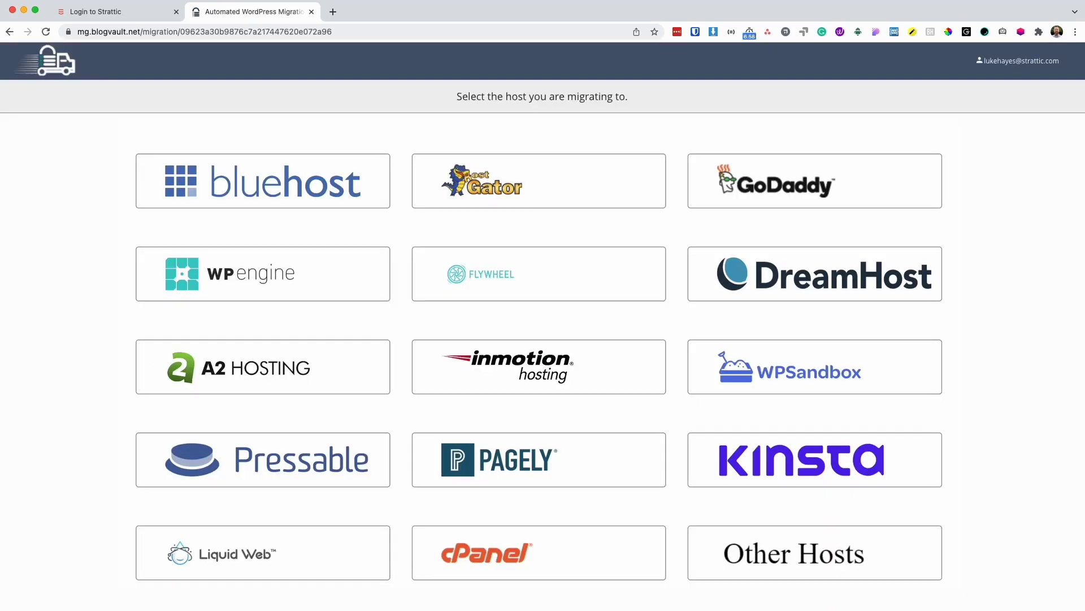
click(763, 546)
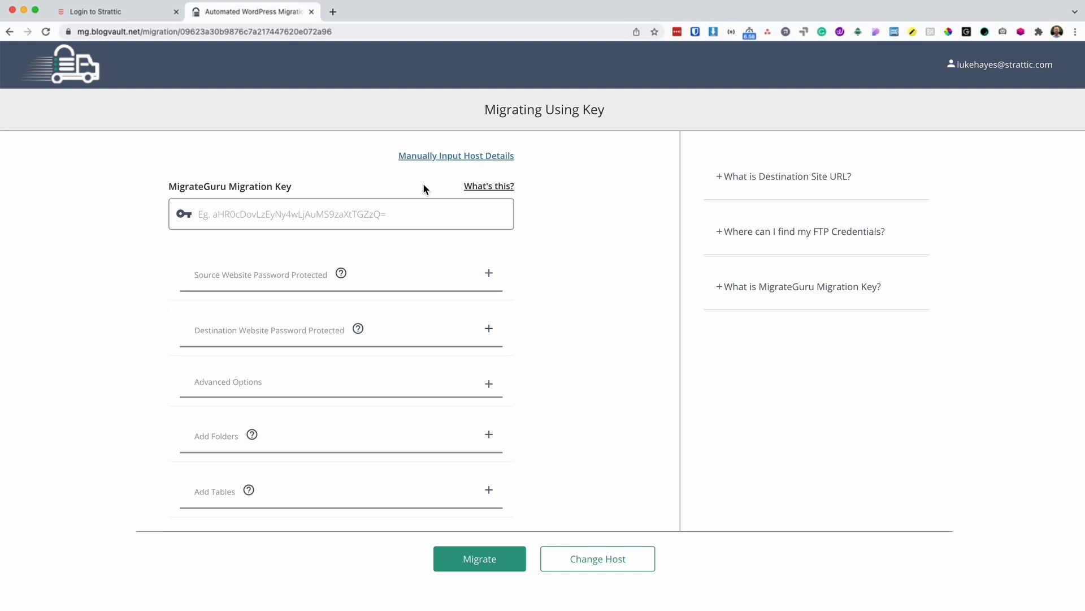
click(507, 161)
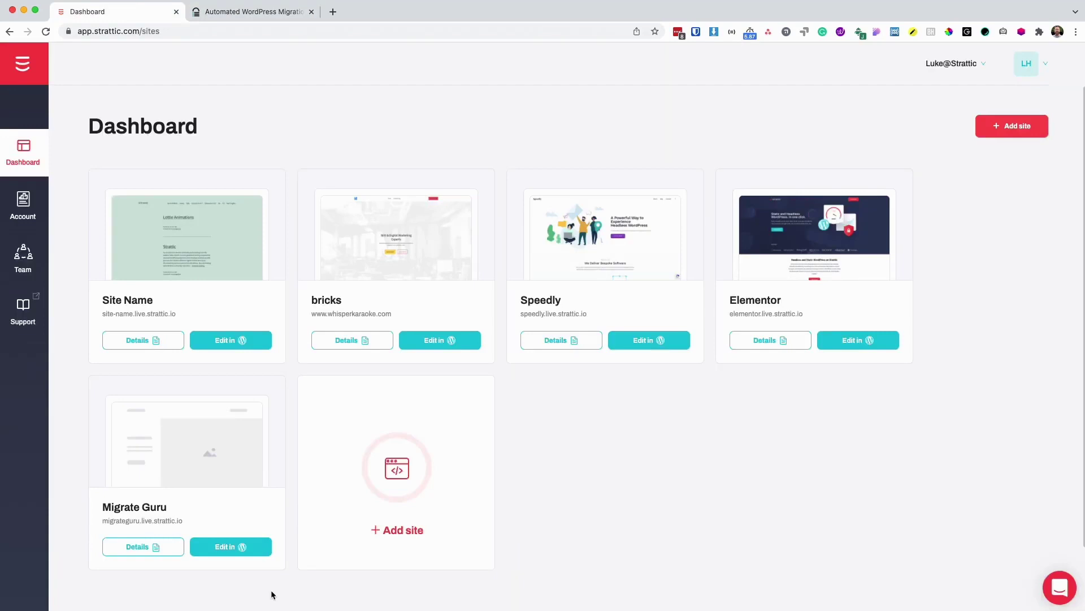
Open the Migrate Guru site's details in Strattic and copy its WordPress URL.
click(231, 549)
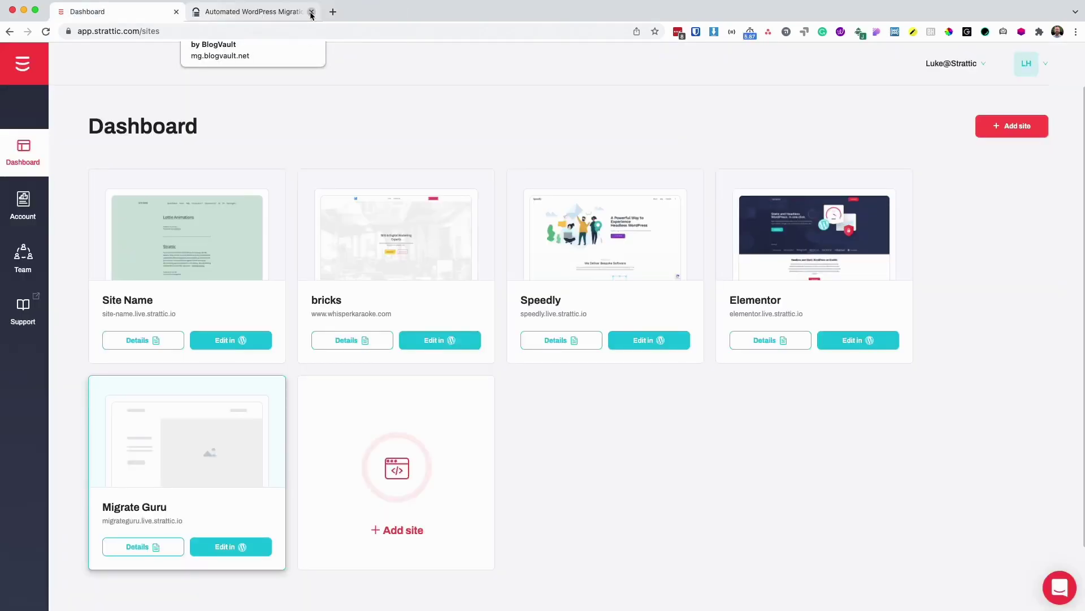
click(150, 547)
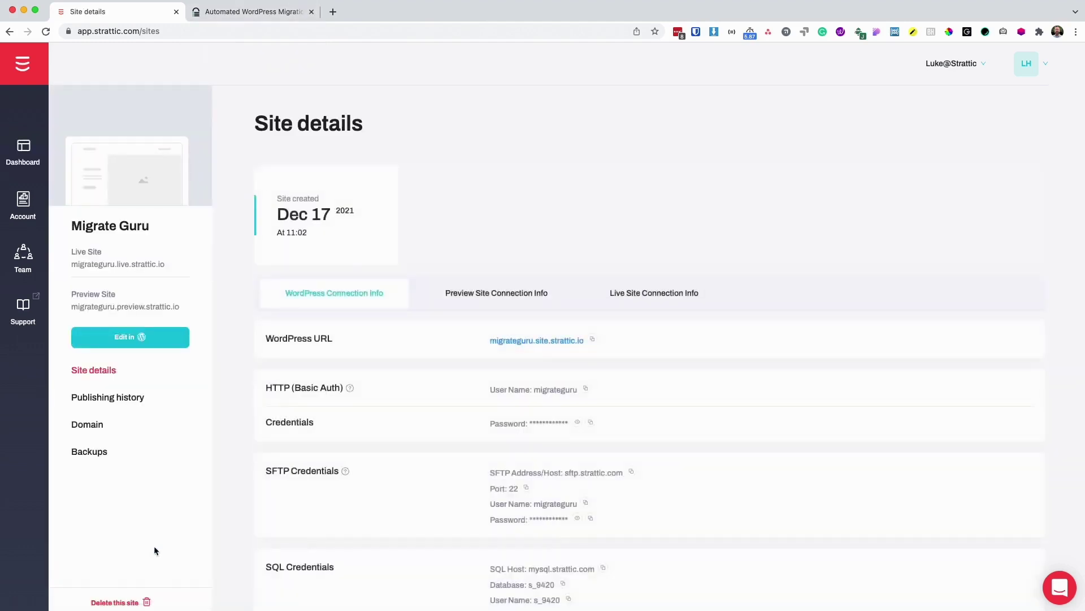
scroll(663, 368, down, 3)
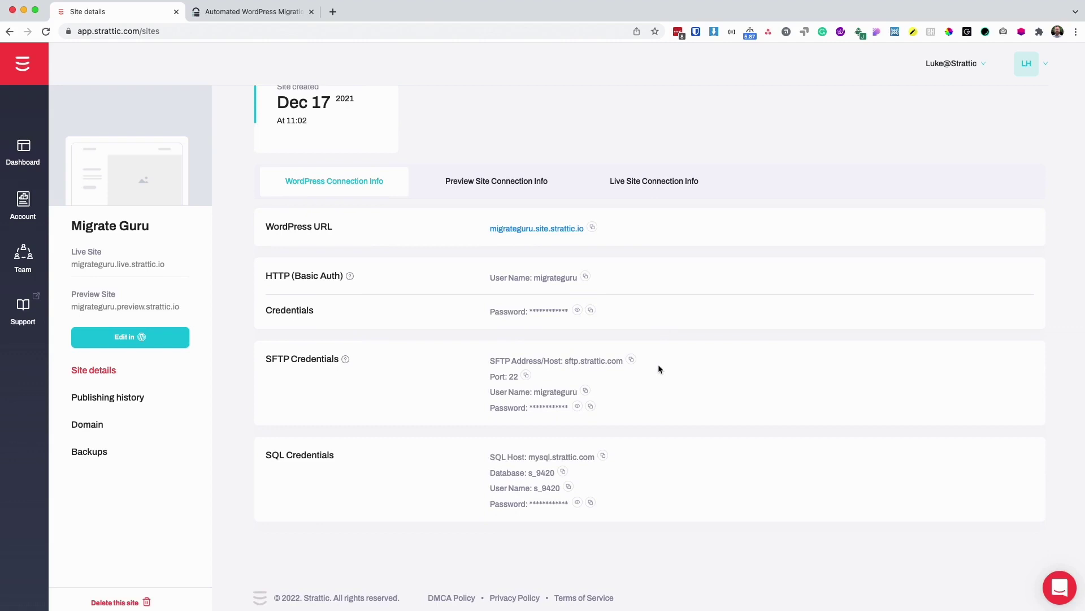
click(592, 227)
Set the destination to the Strattic site URL over SFTP, server sftp.strattic.com, port 22.
click(254, 12)
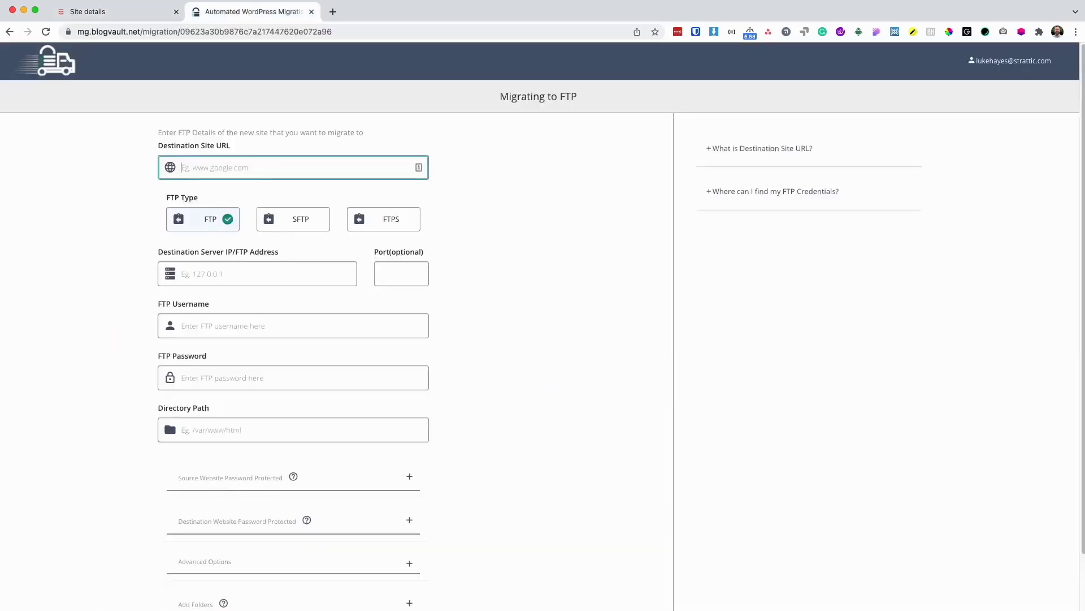
key(super+v)
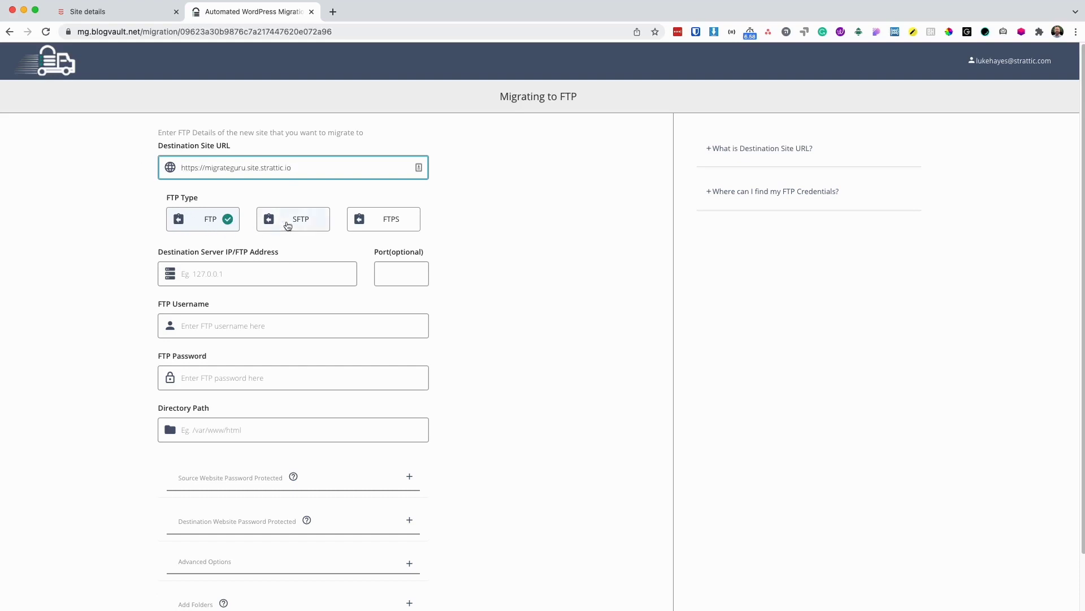
click(288, 225)
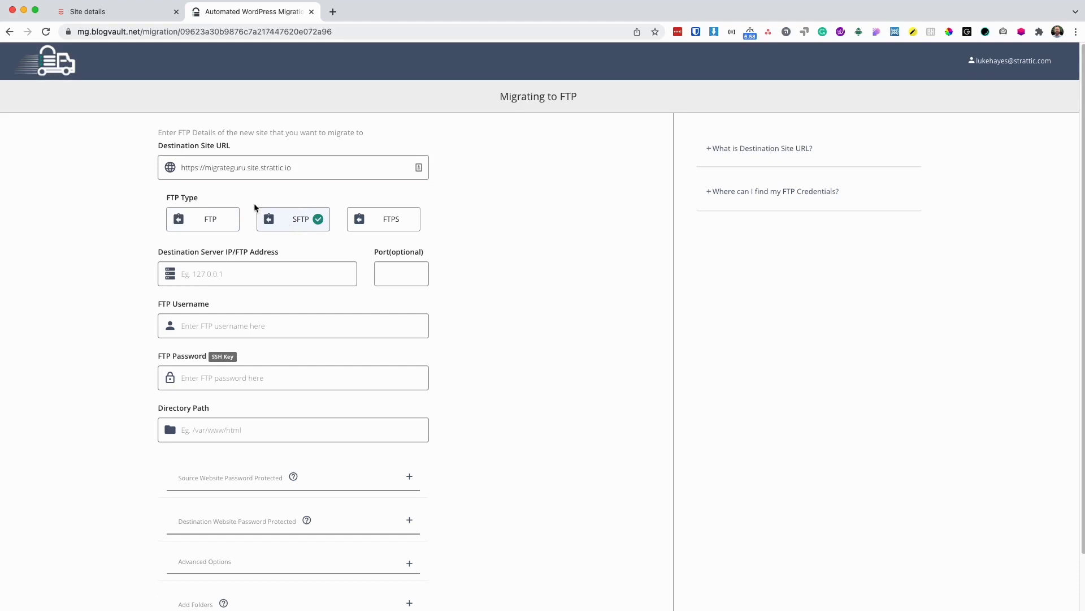
click(107, 12)
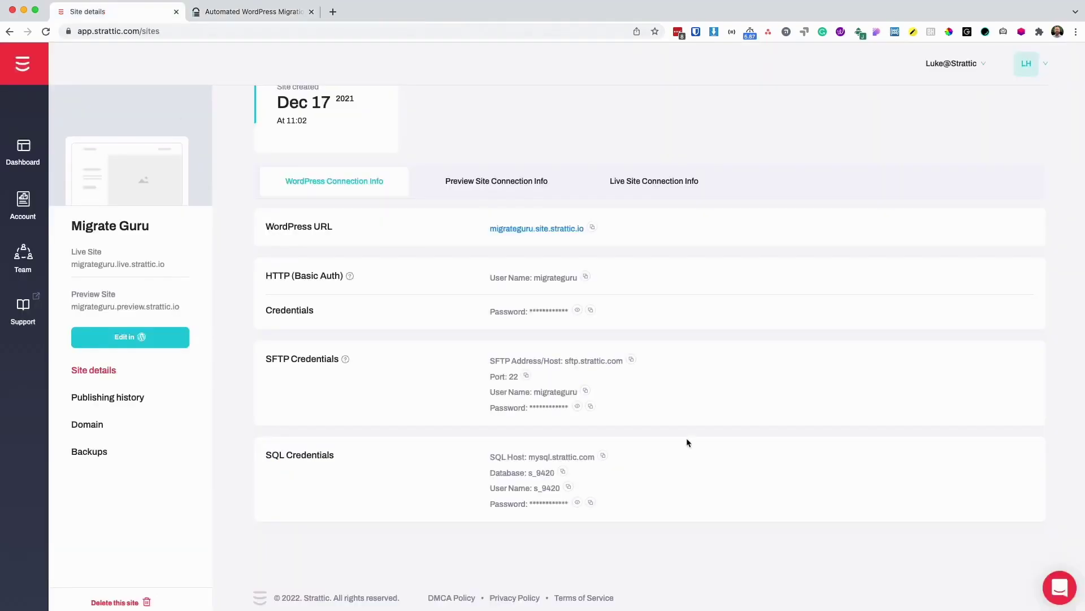
click(632, 360)
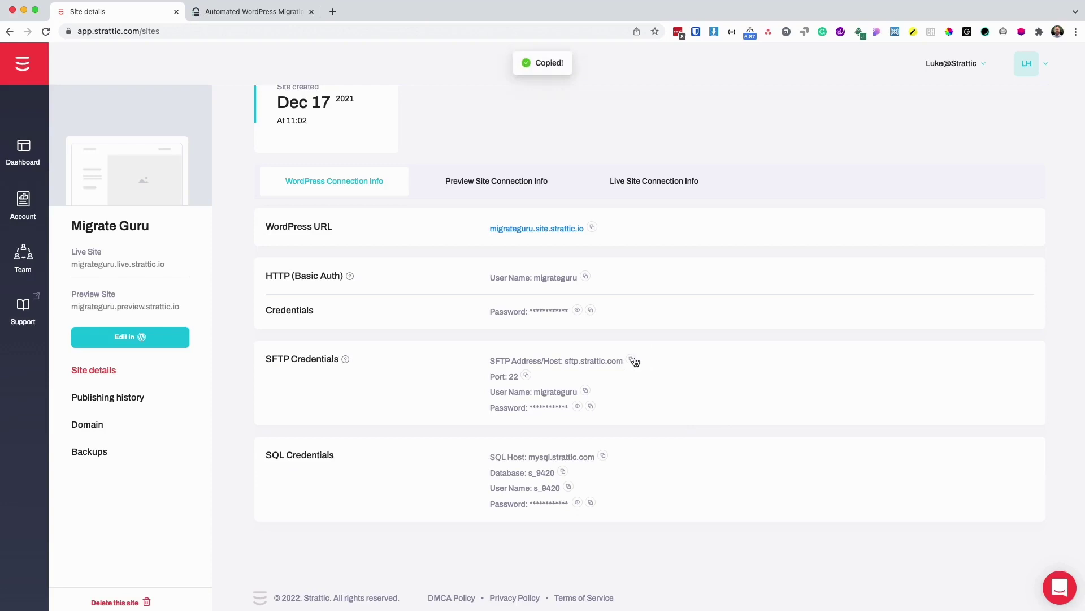
click(253, 12)
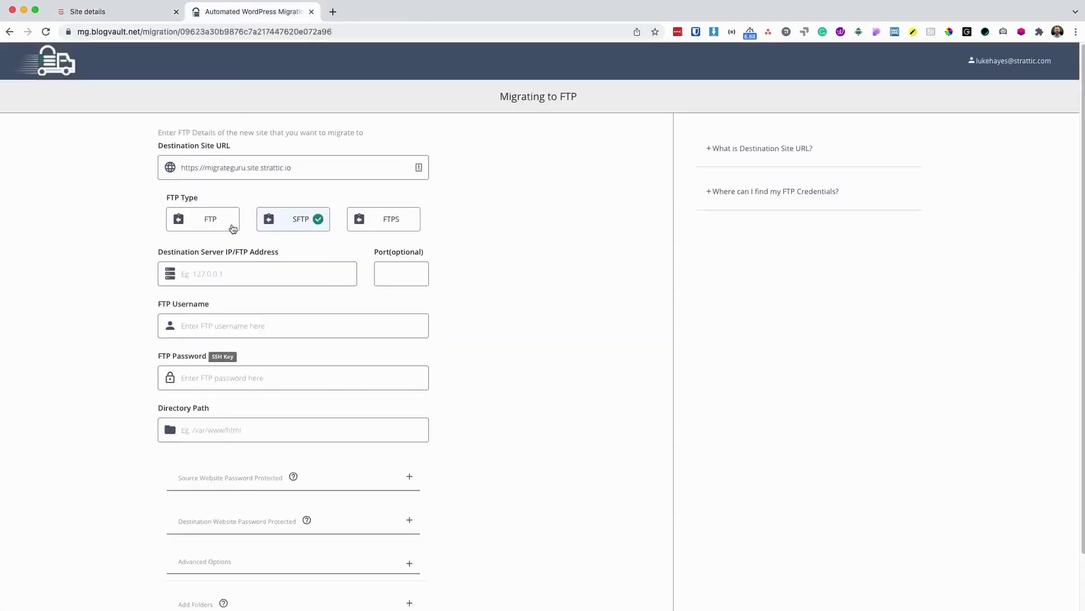
click(243, 274)
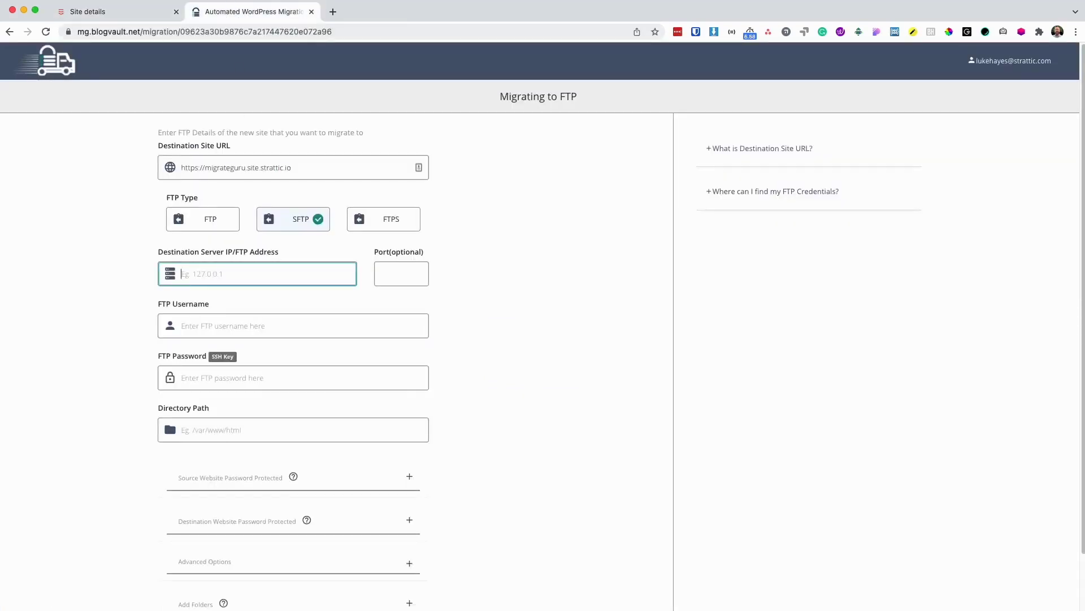
key(super+v)
click(382, 272)
text(22)
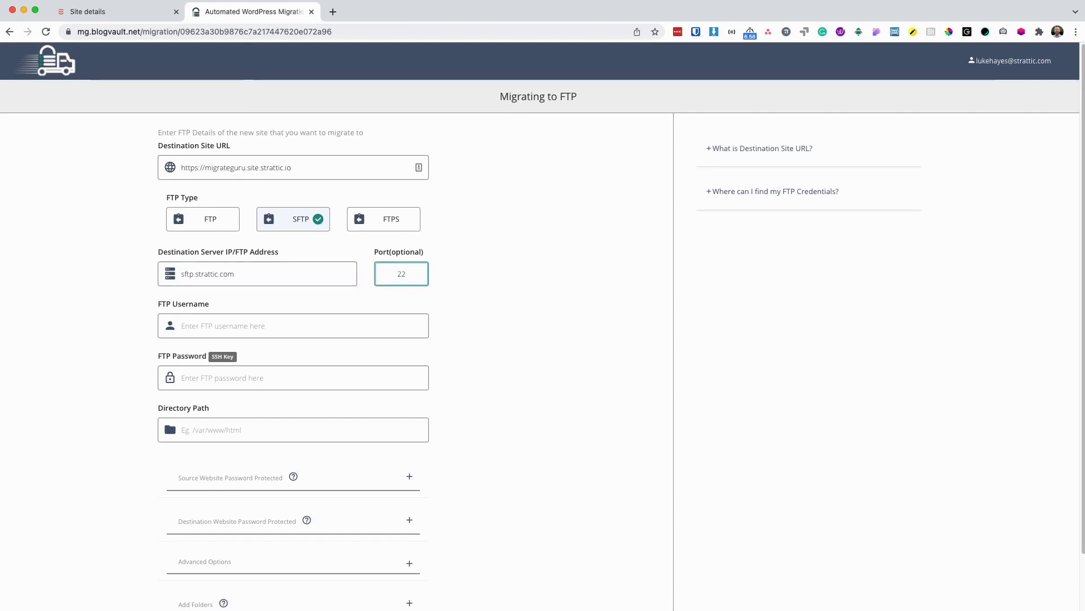
Fill in Strattic's SFTP username and password and set the directory path to /public_html/.
click(129, 11)
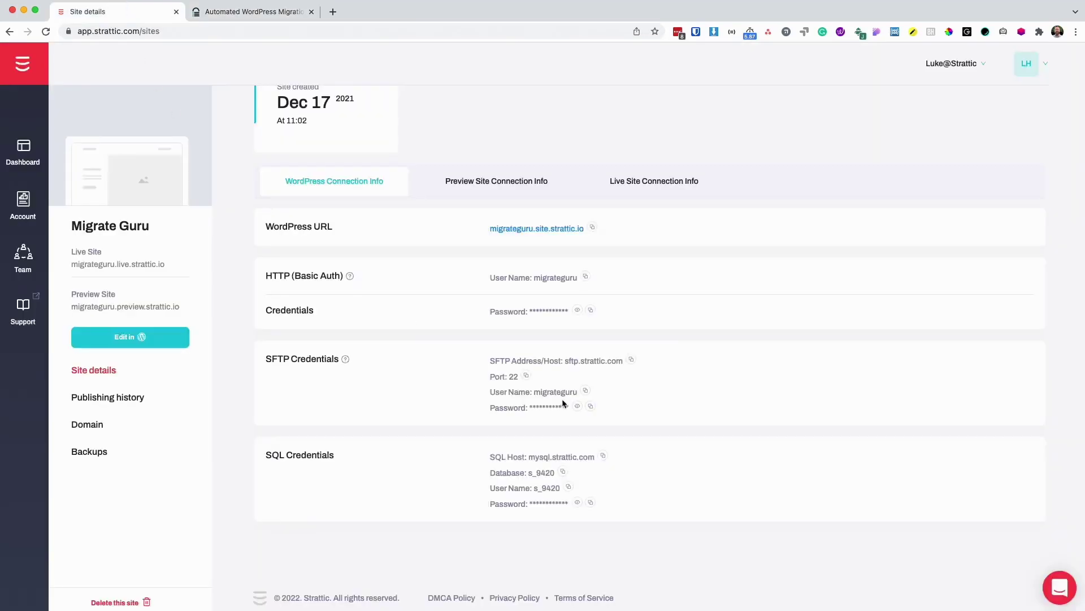
click(587, 391)
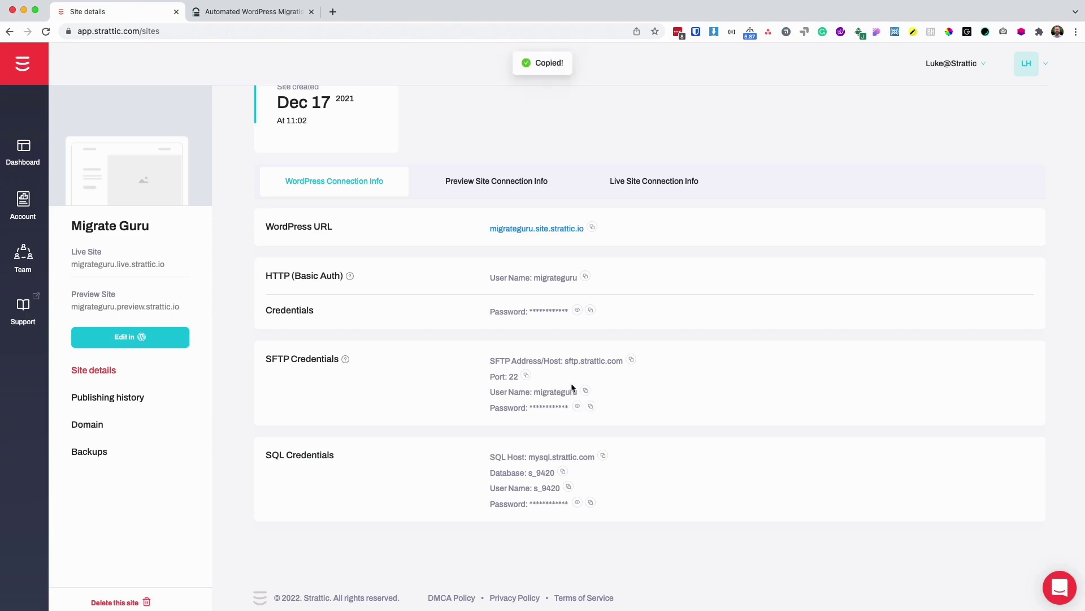
click(222, 10)
click(213, 323)
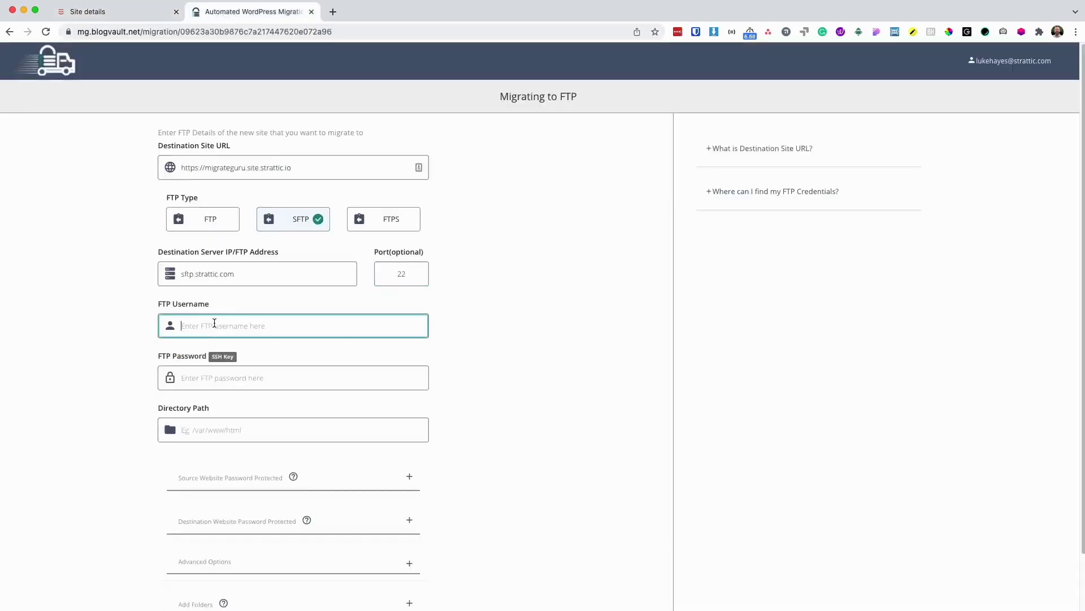
key(super+v)
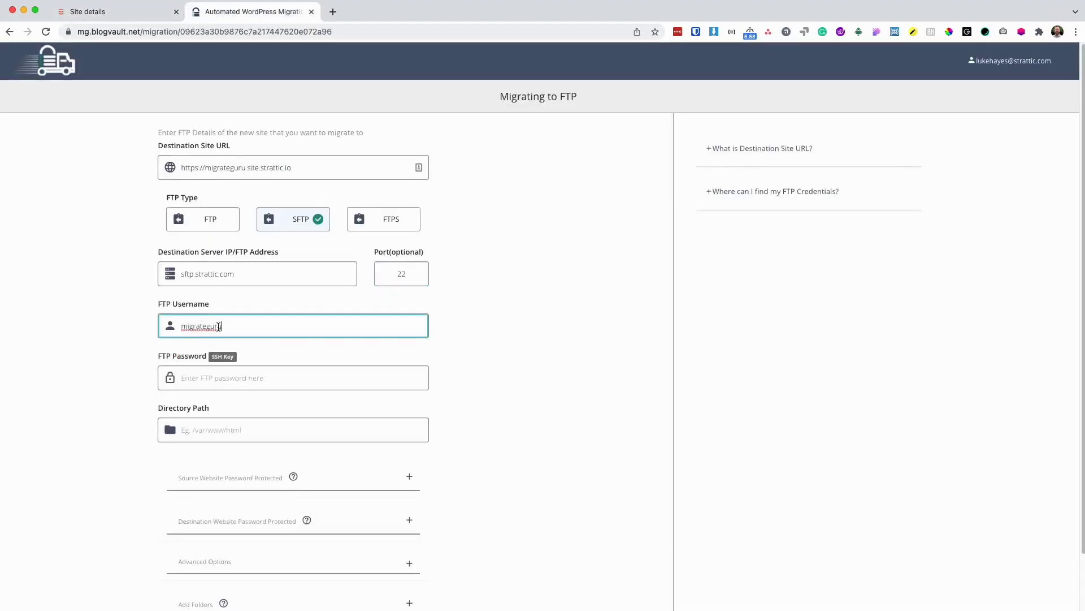
click(111, 12)
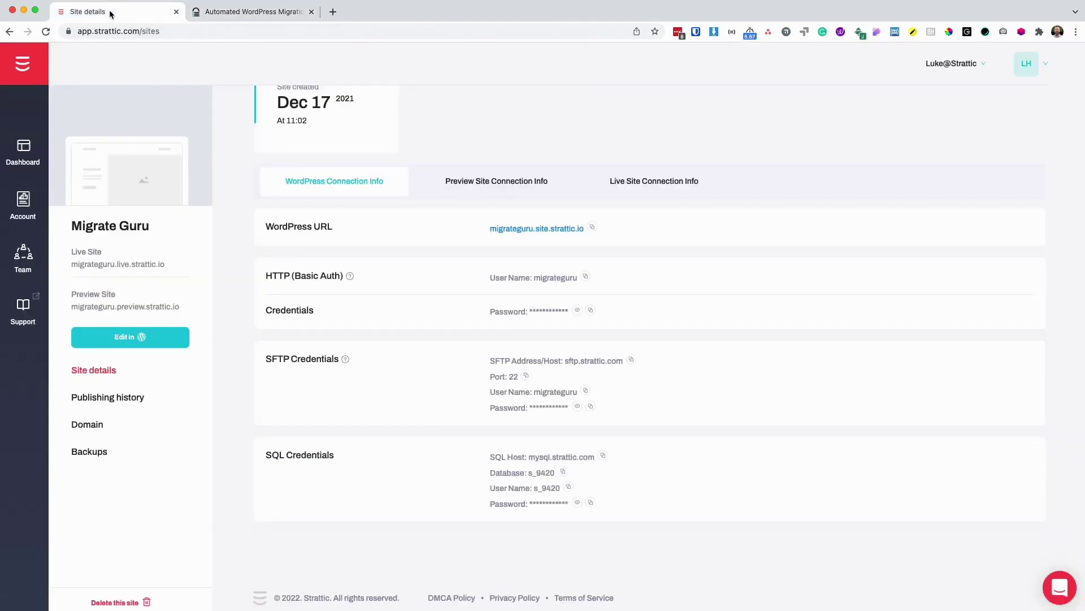
click(591, 406)
click(263, 15)
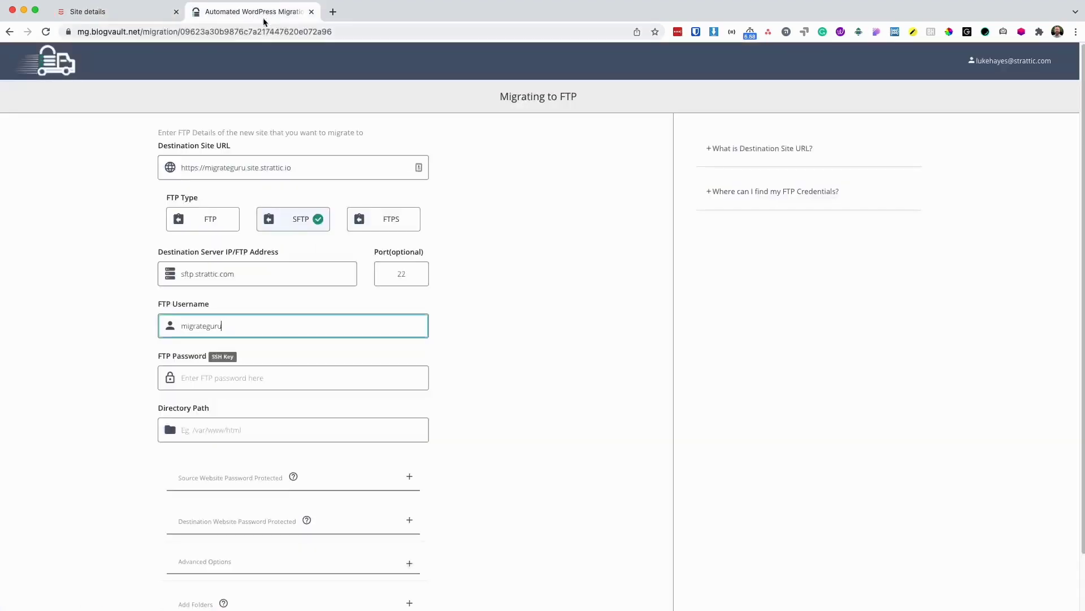
click(266, 377)
key(super+v)
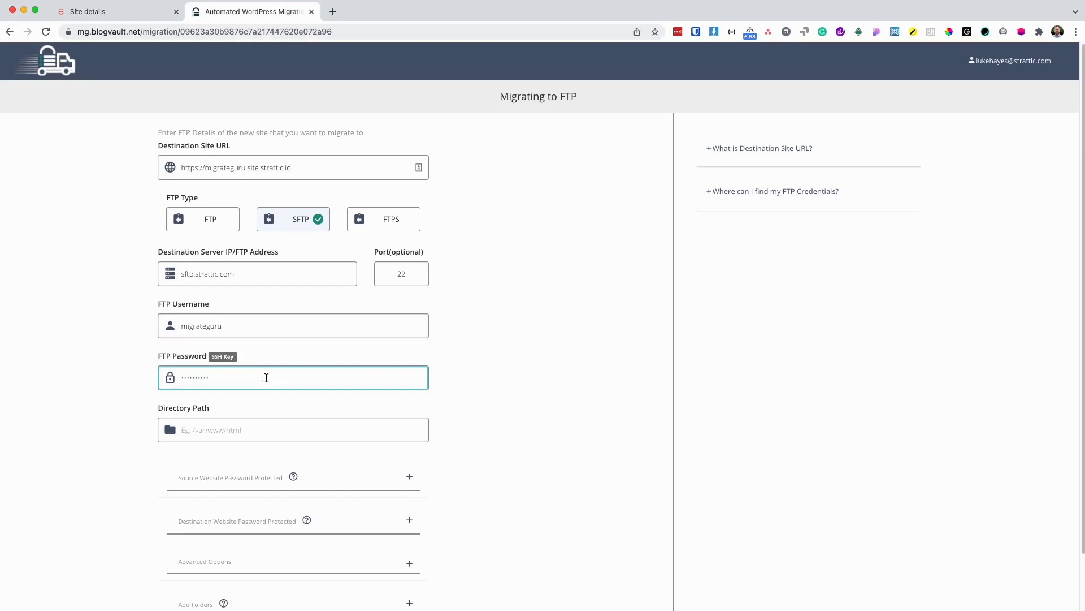
key(Tab)
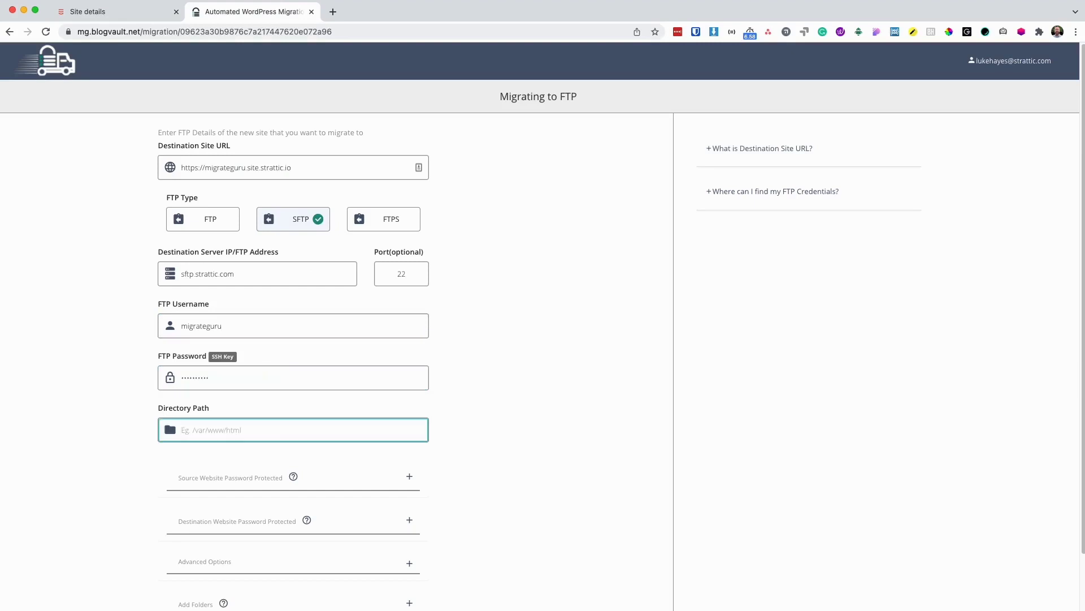
text(/pub)
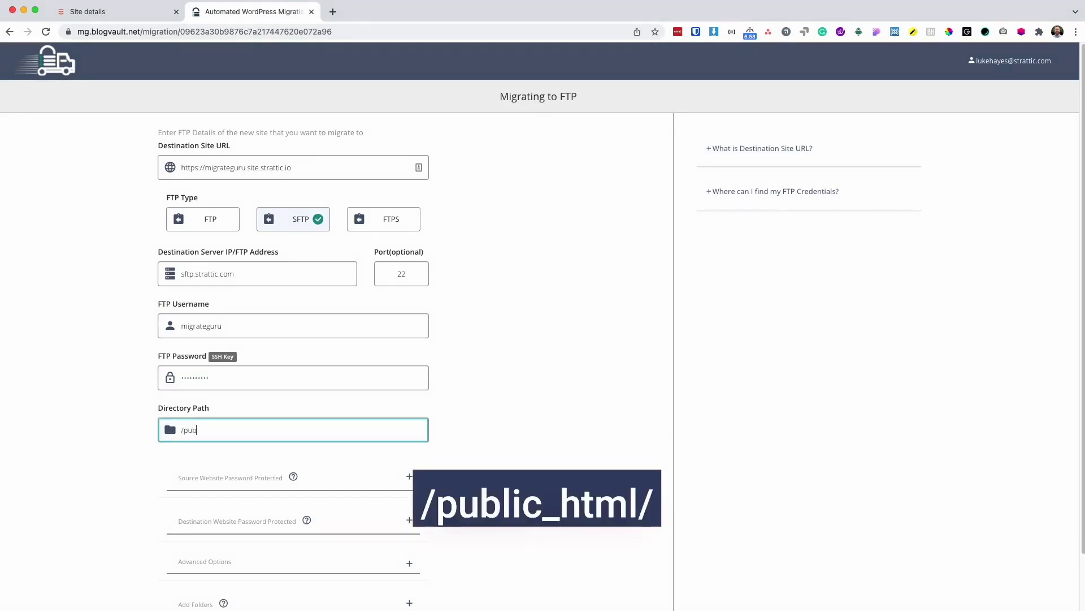
text(lic_html/)
scroll(449, 454, down, 3)
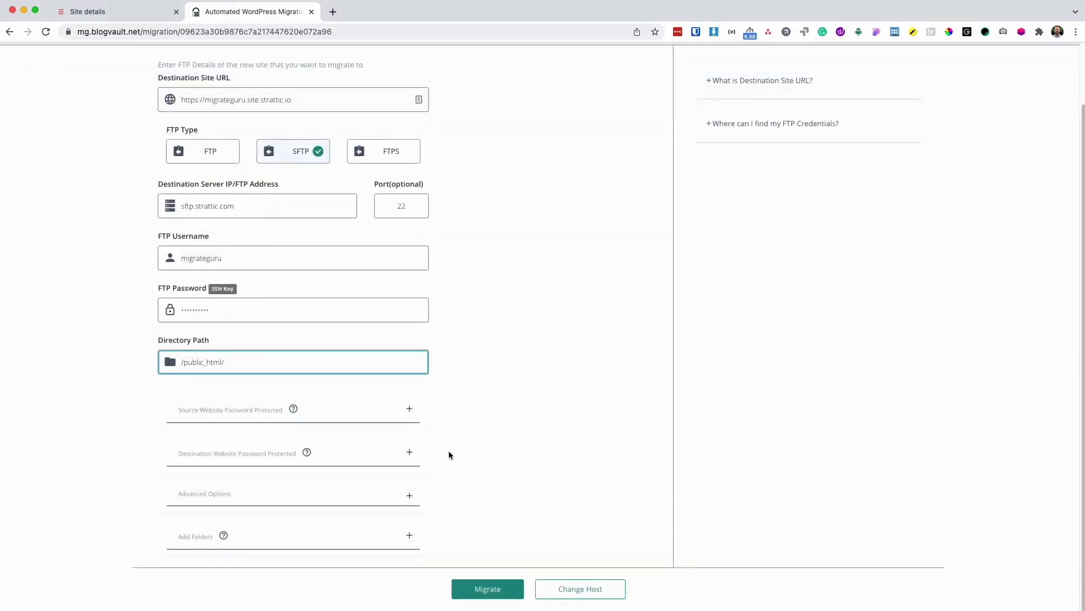
Expand Destination Website Password Protected and paste Strattic's HTTP Auth username and password.
click(393, 455)
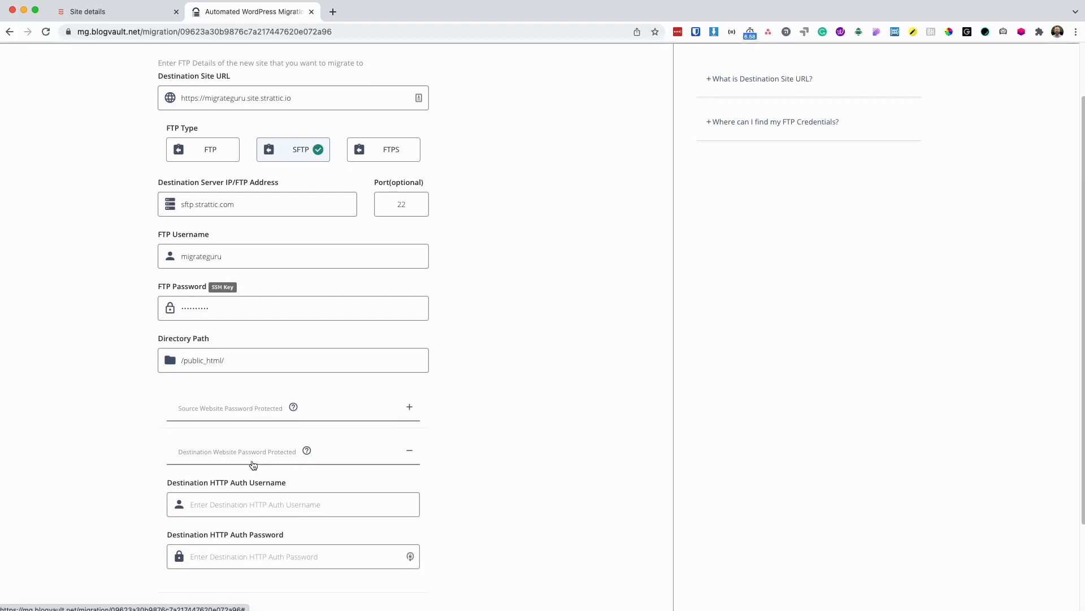
scroll(253, 461, down, 1)
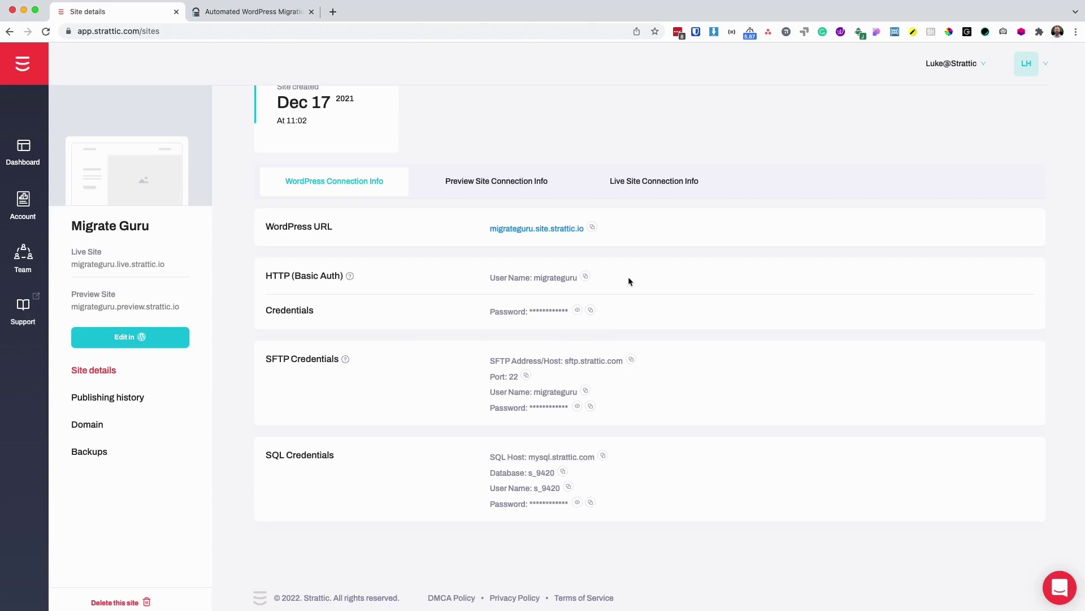
click(585, 276)
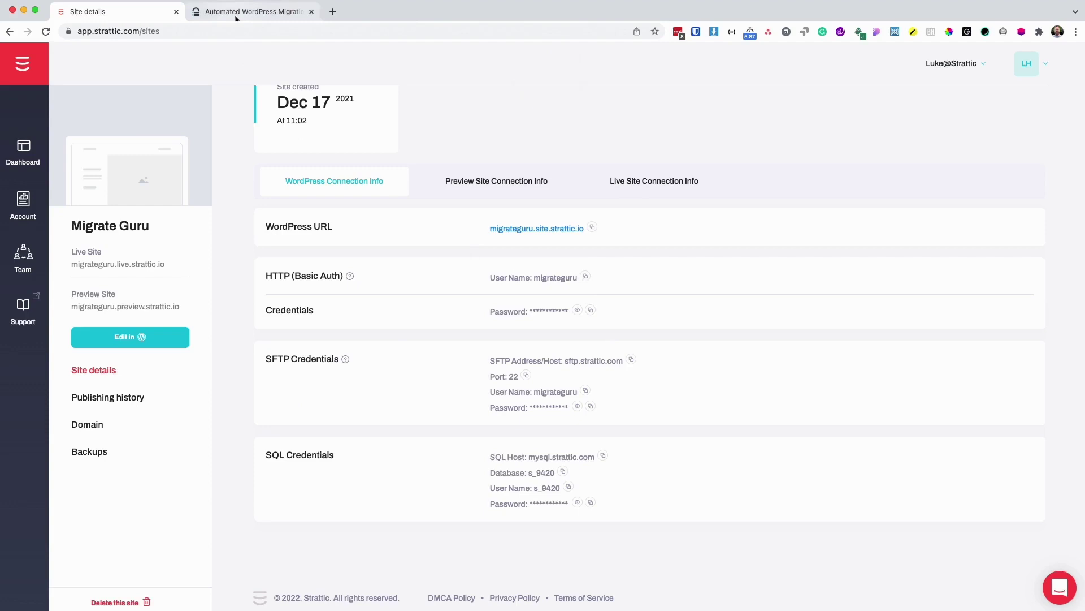
click(254, 12)
click(291, 498)
key(super+v)
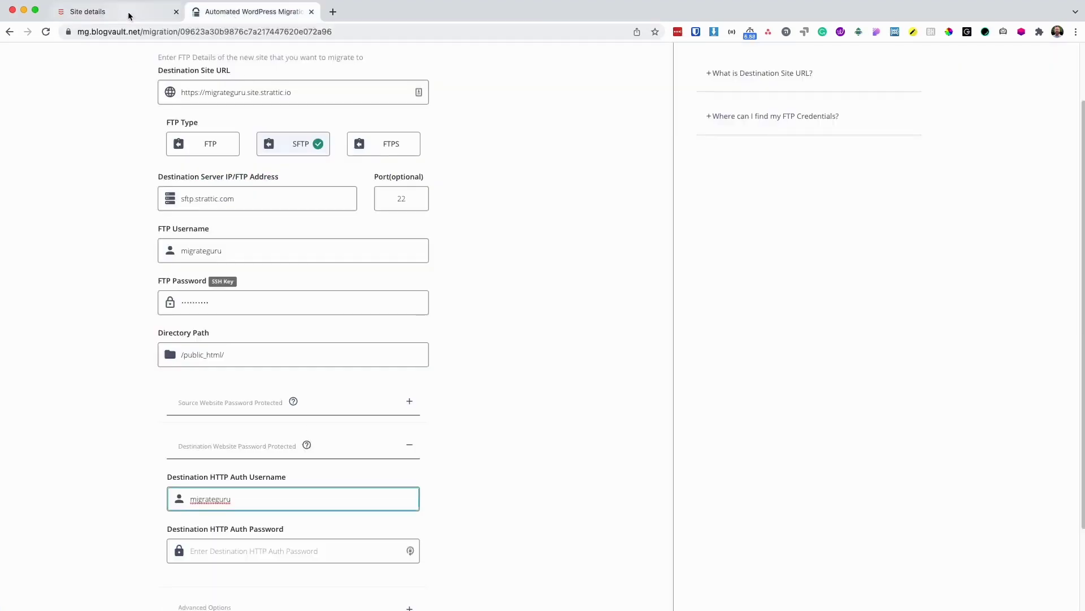
click(130, 12)
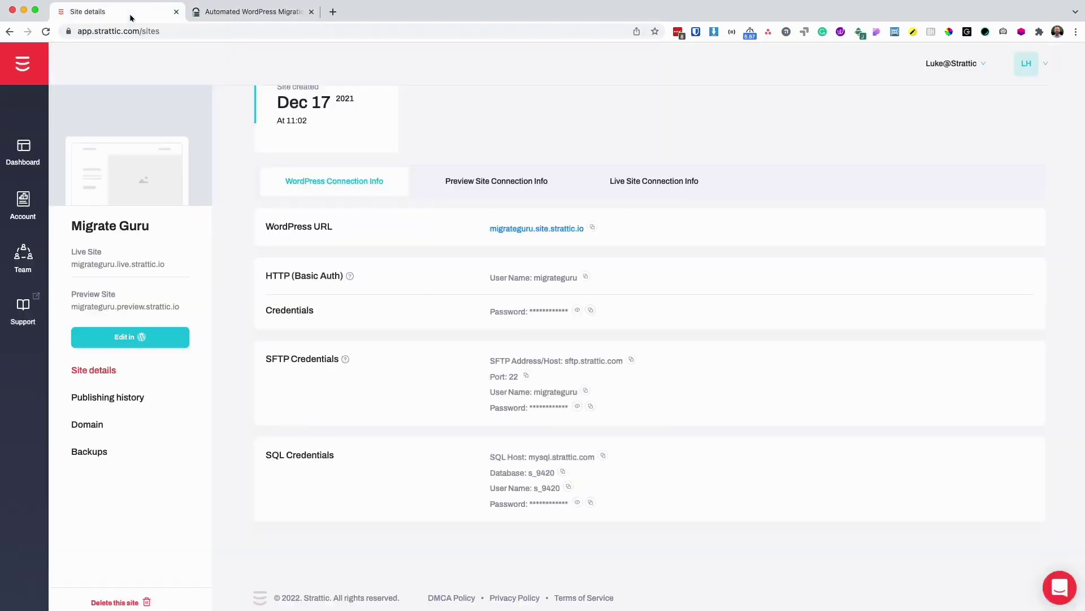
click(590, 310)
click(252, 13)
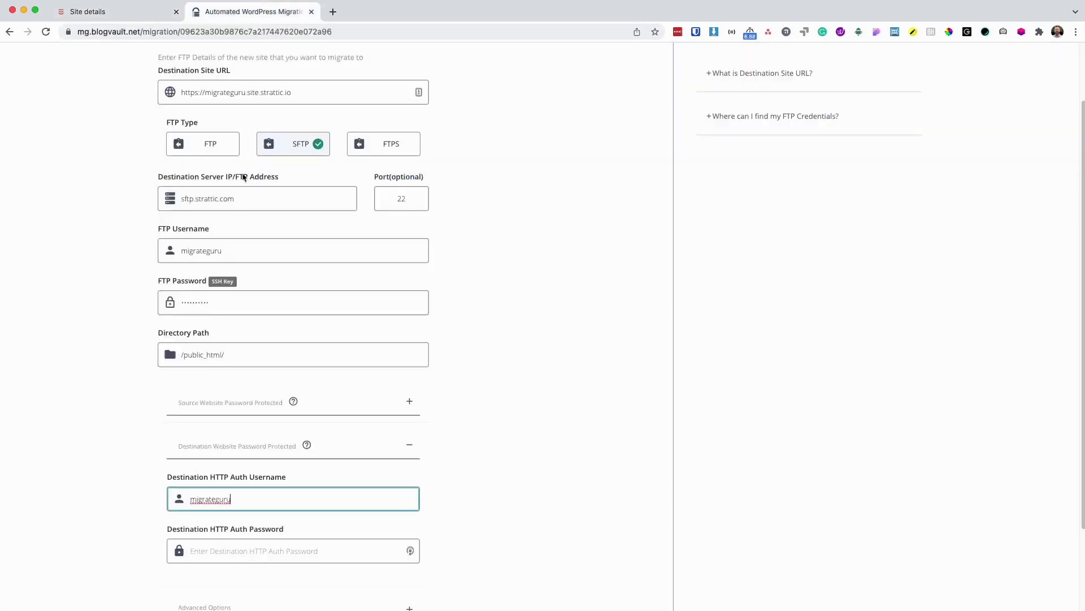
click(239, 558)
key(cmd+v)
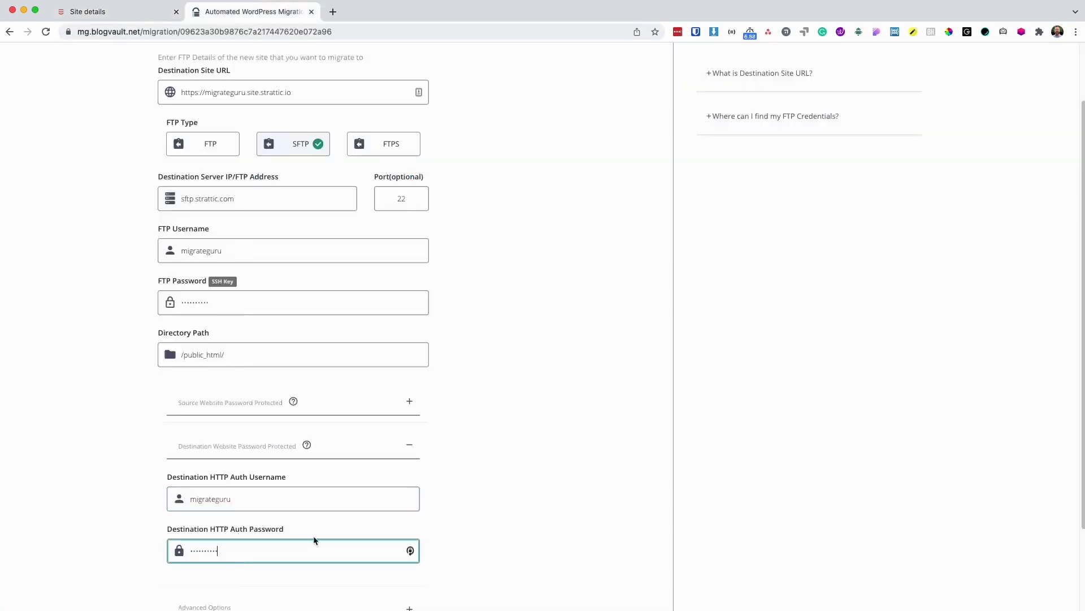
scroll(541, 490, down, 3)
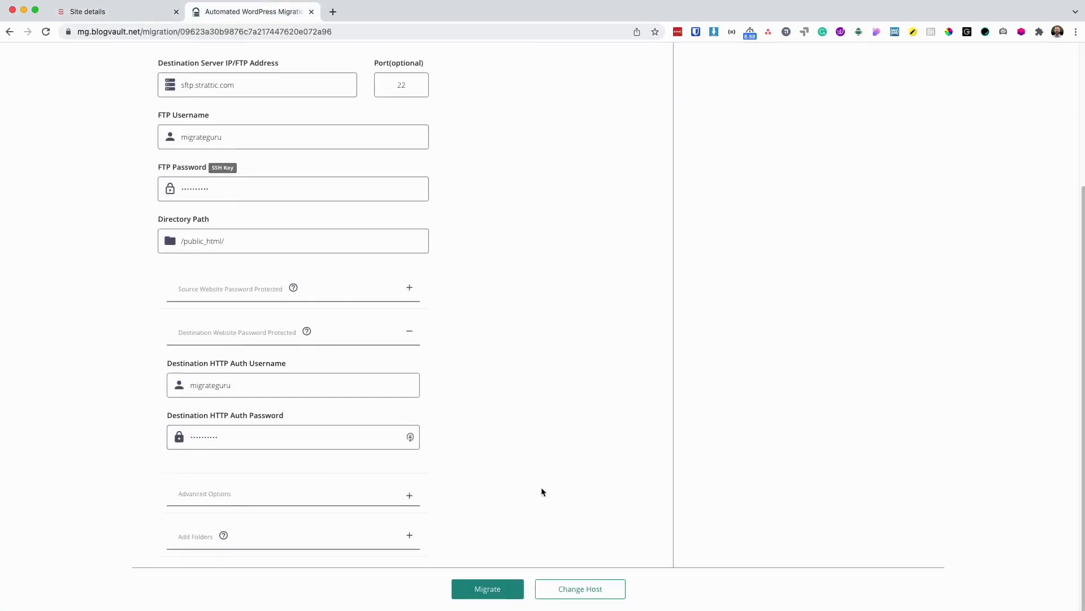
Start the migration to migrateguru.site.strattic.io and wait until it completes successfully.
click(481, 590)
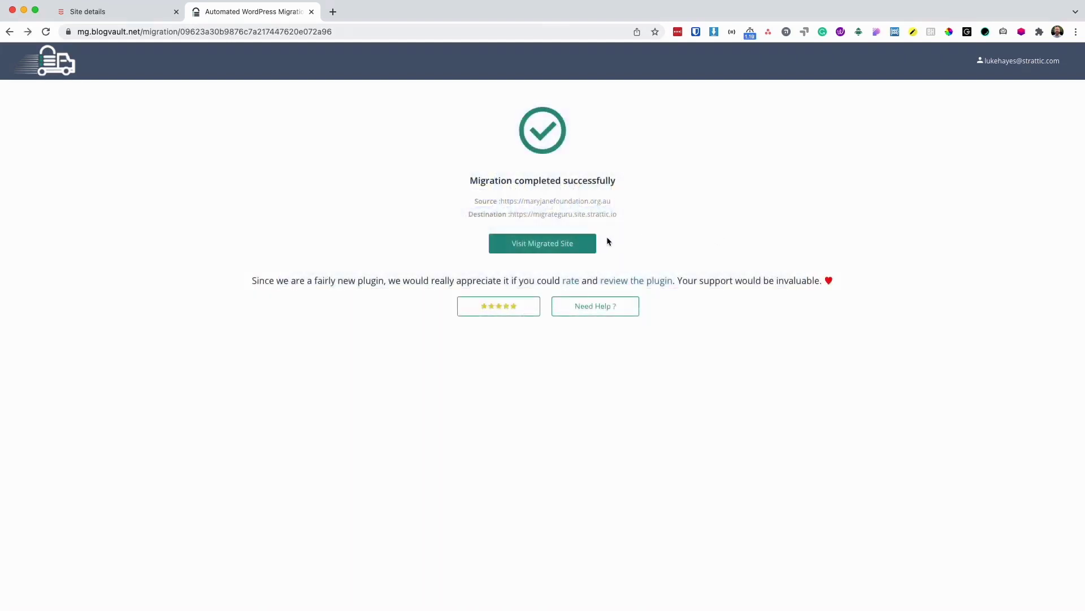
Open the migrated site's dashboard and run a Full Publish to the Preview Environment.
click(560, 247)
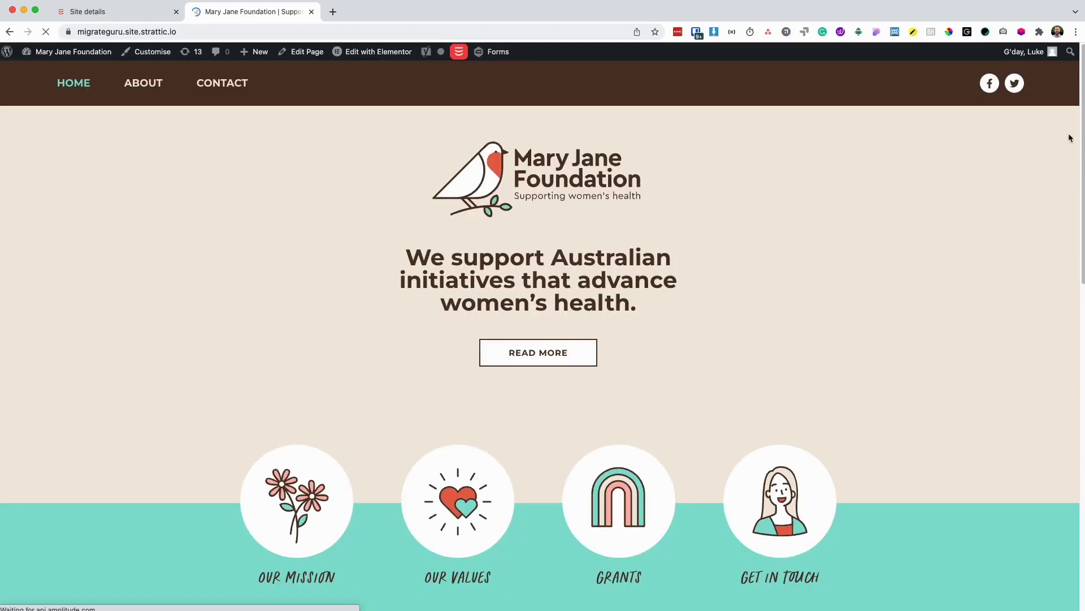
drag(1079, 103, 1017, 93)
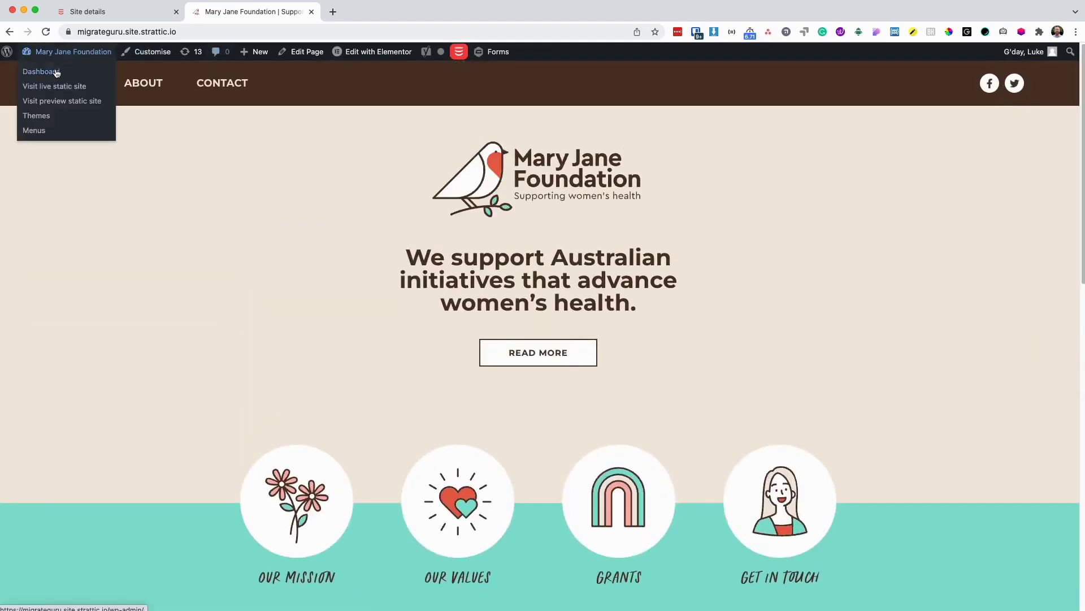
click(56, 73)
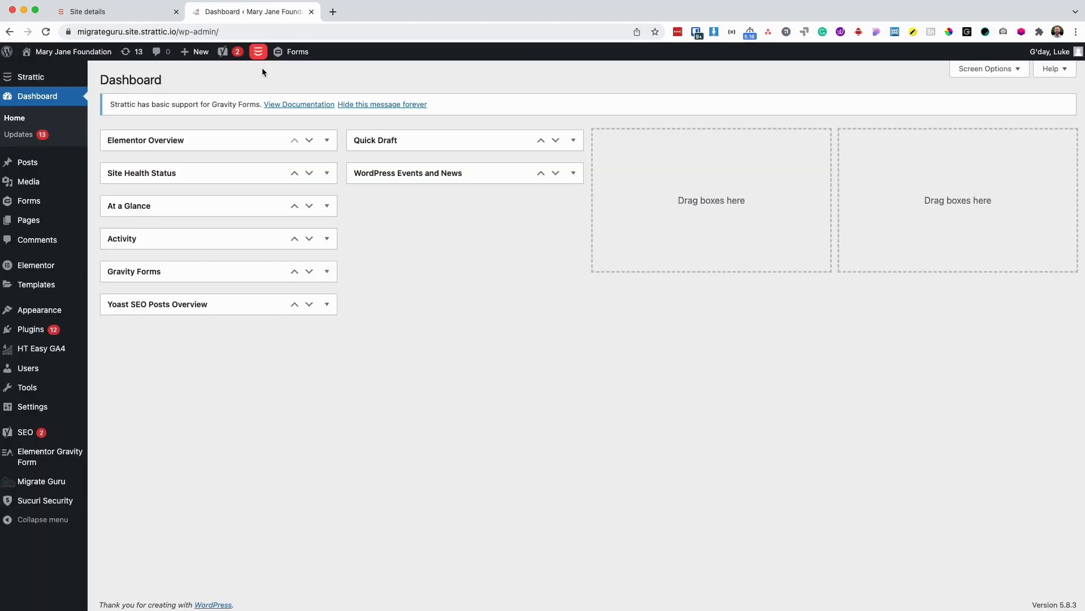
mouse_move(260, 57)
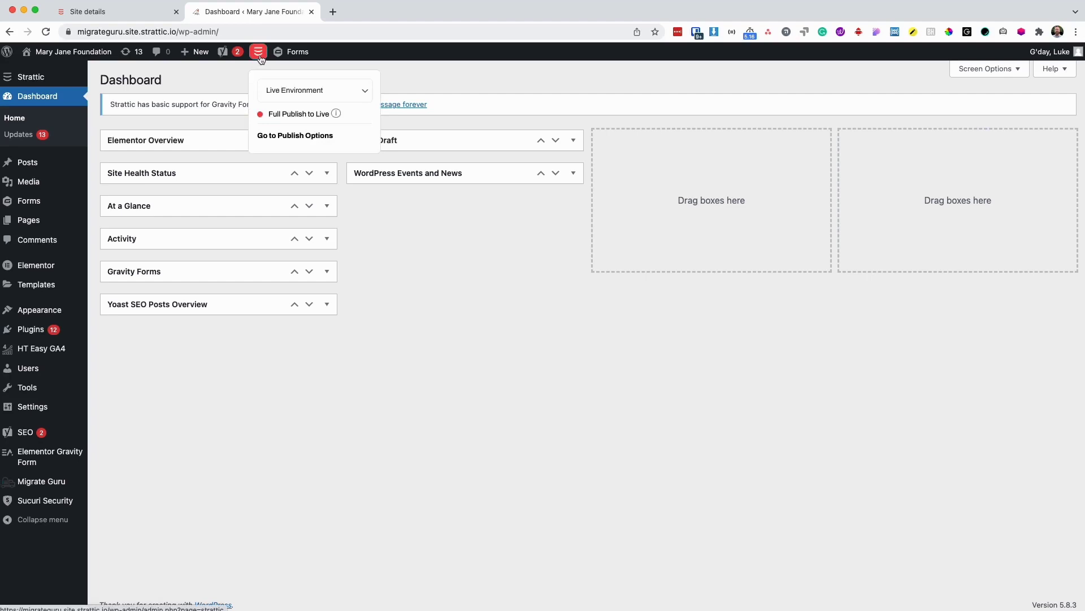
click(279, 90)
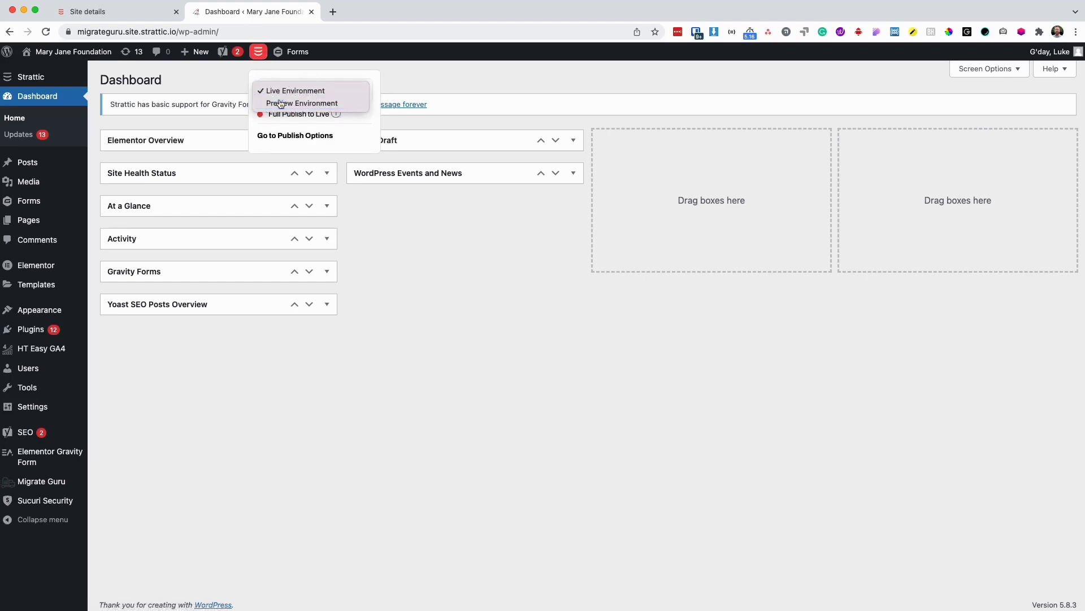
click(281, 104)
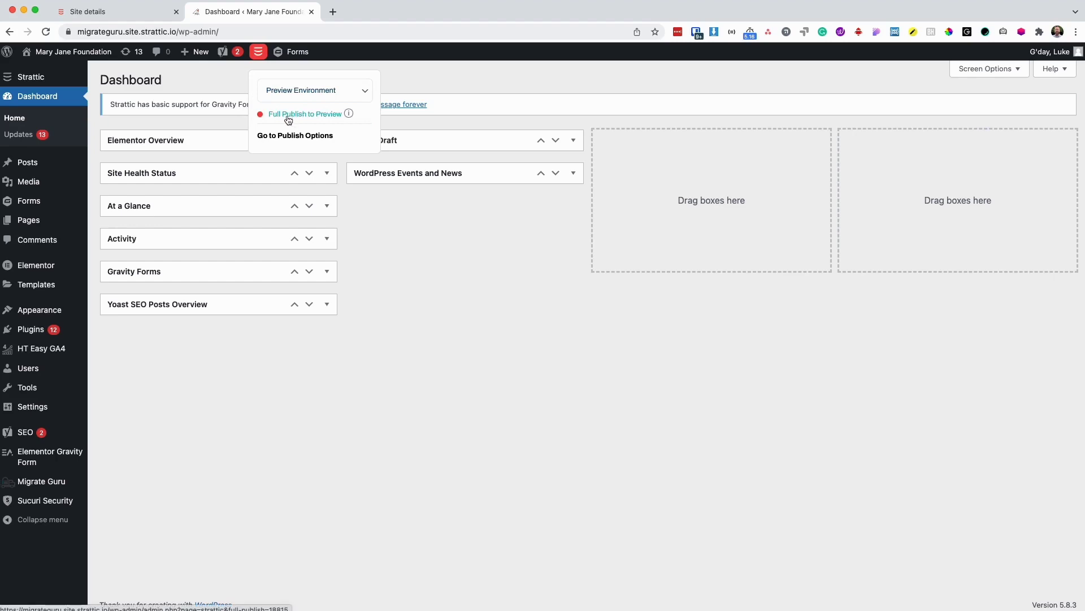
click(289, 114)
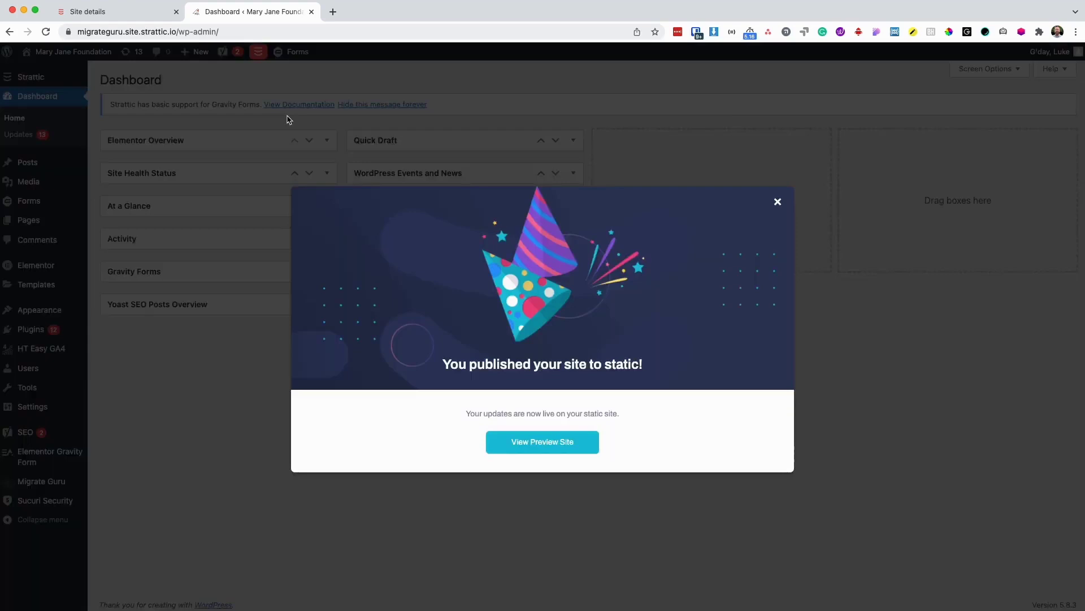
View the static preview at migrateguru.preview.strattic.io and scroll down its home page.
click(410, 16)
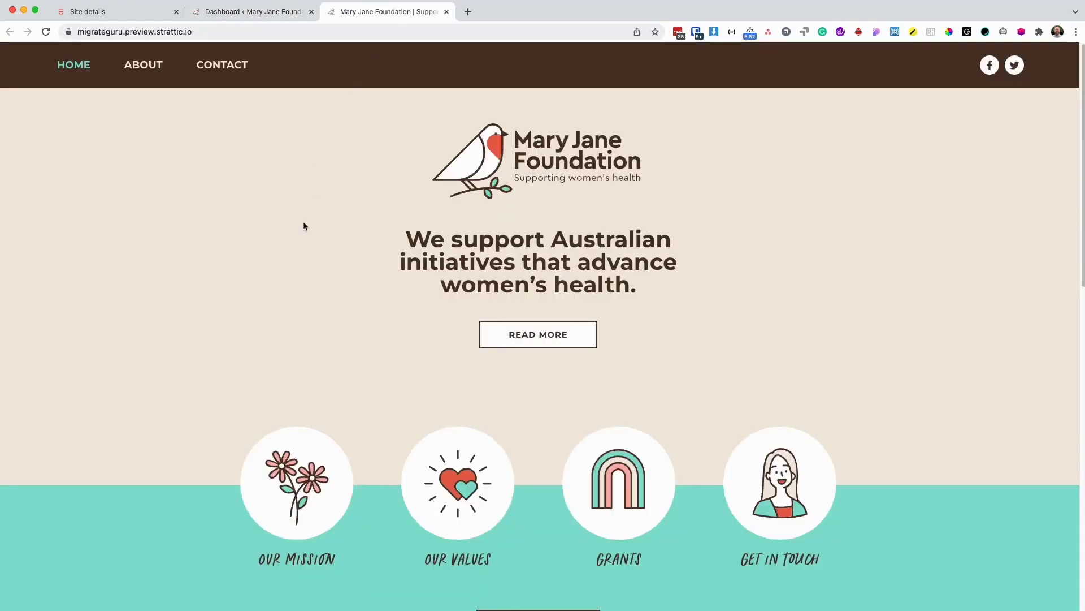
scroll(300, 245, down, 4)
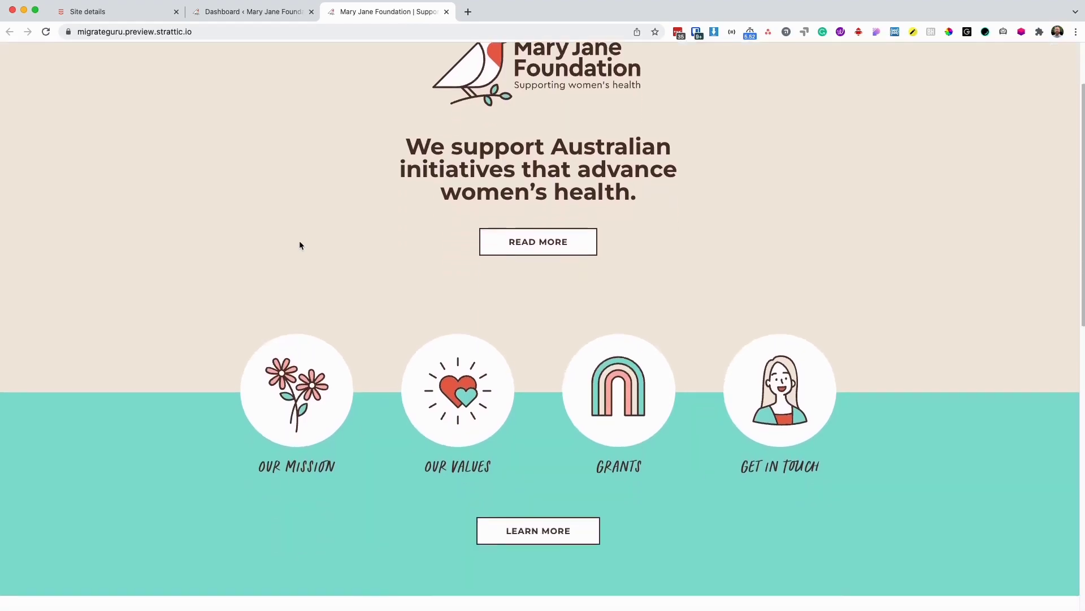
scroll(299, 245, down, 5)
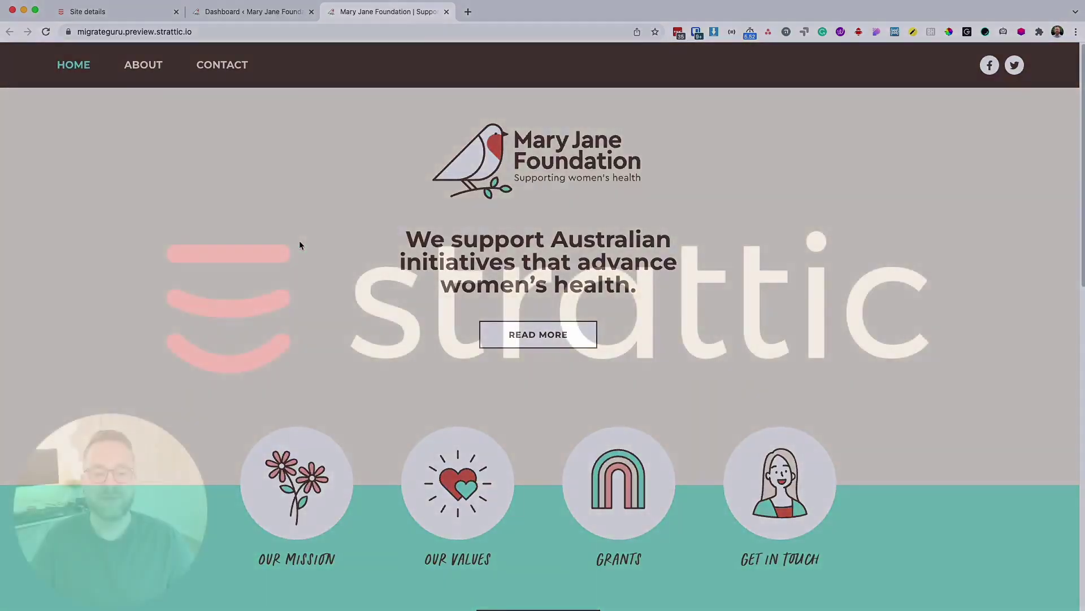